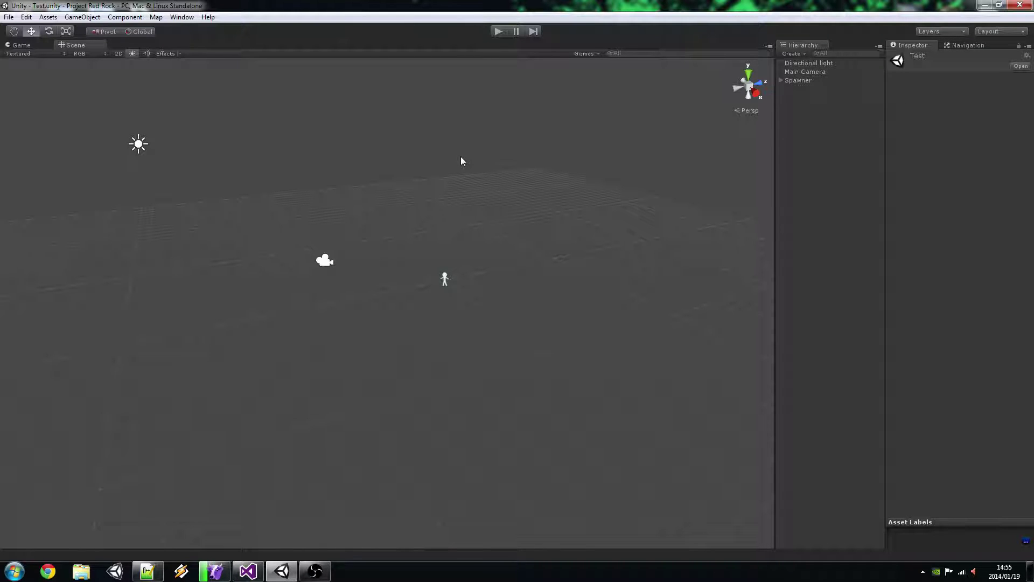
Step: Play the scene, destroy one spawned red cube, stop the game, and select Spawner
click(499, 34)
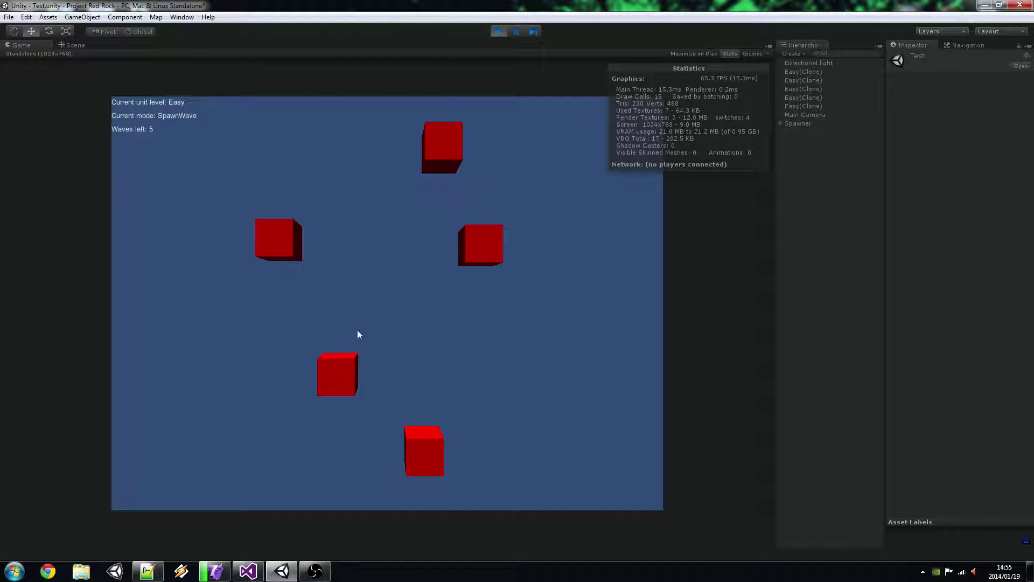
click(442, 161)
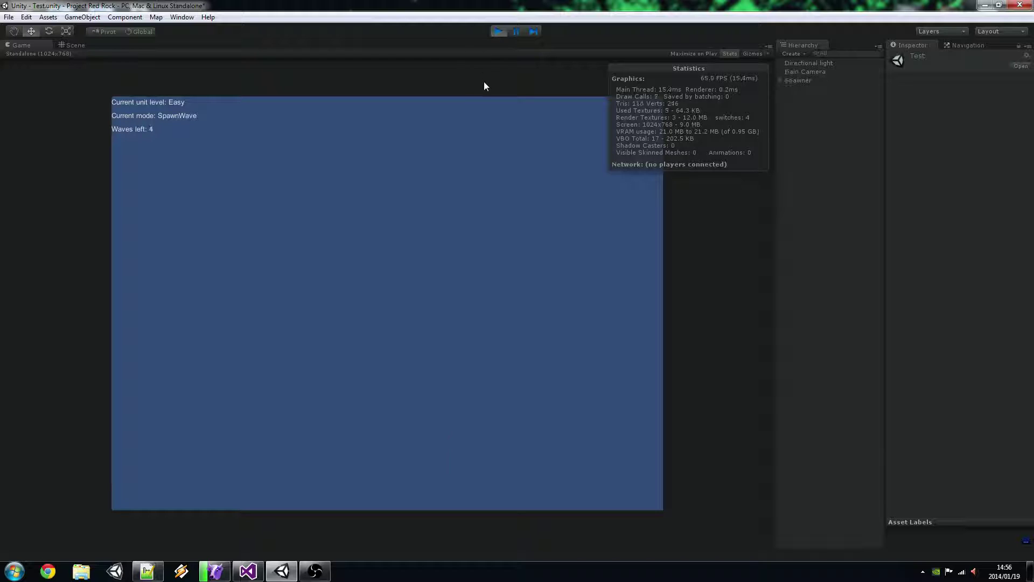
click(498, 31)
click(808, 80)
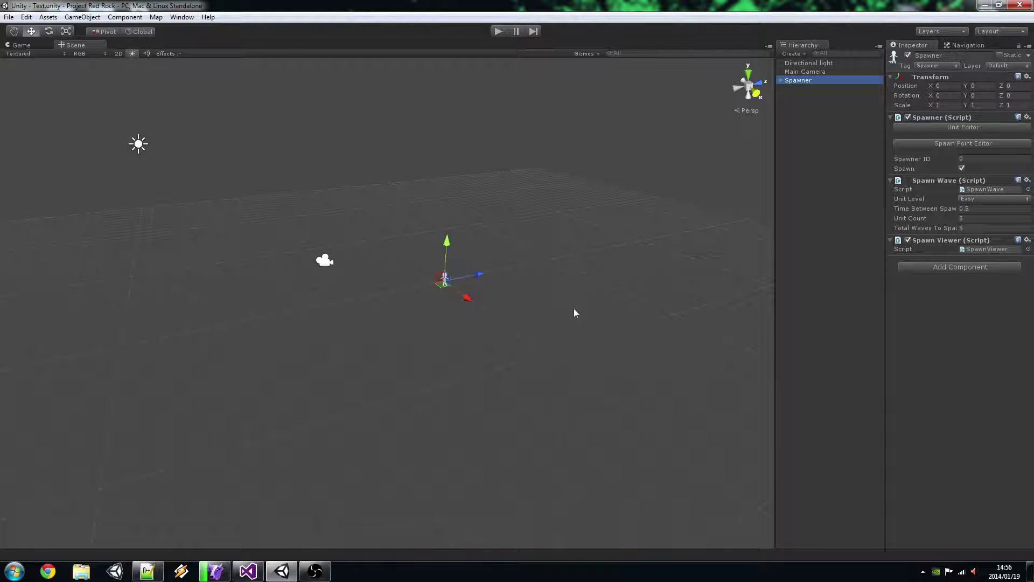
Step: Expand Spawner, inspect its SpawnPoint child at Z 25, then reselect Spawner
click(781, 80)
click(812, 88)
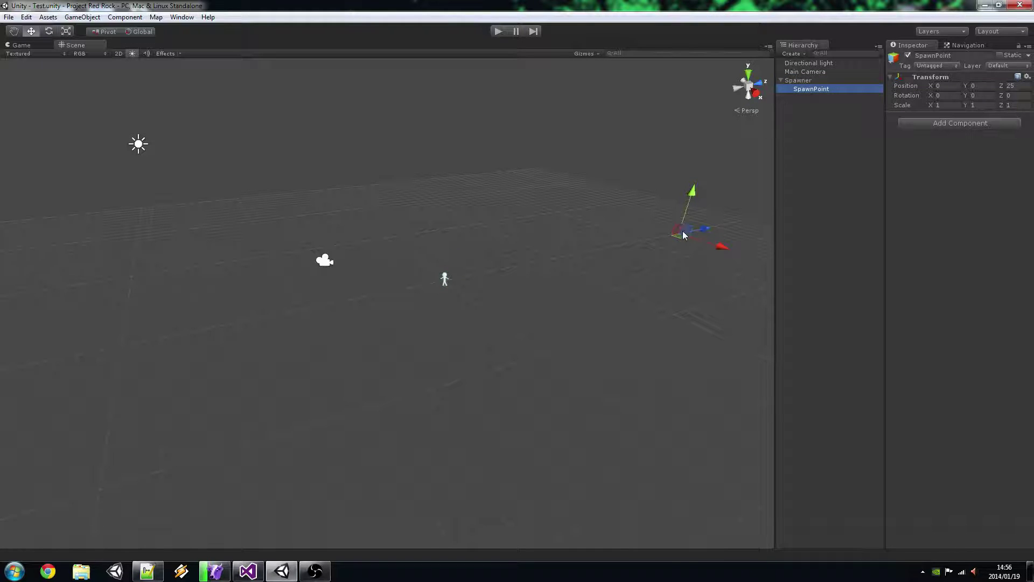
click(791, 82)
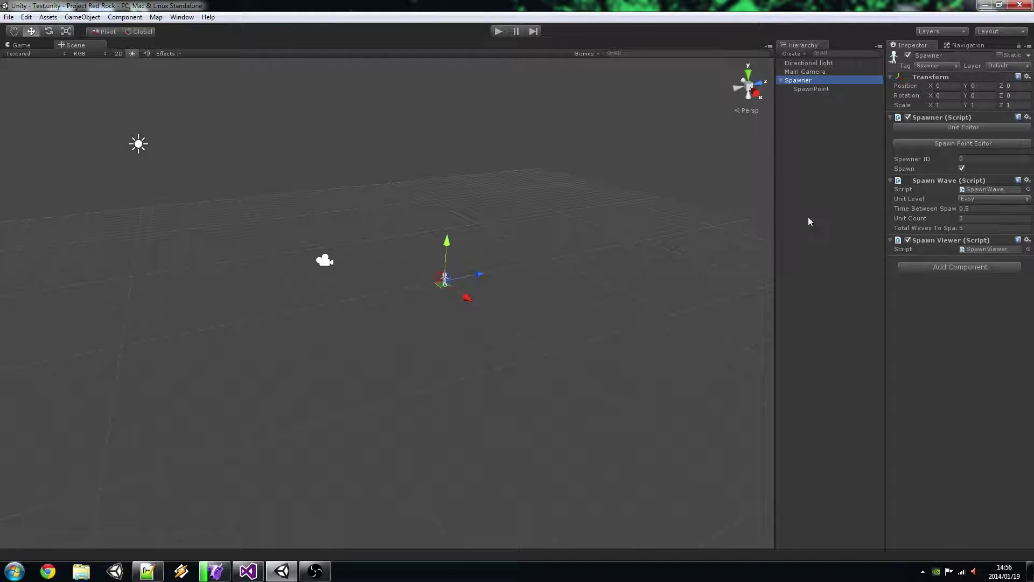
click(940, 125)
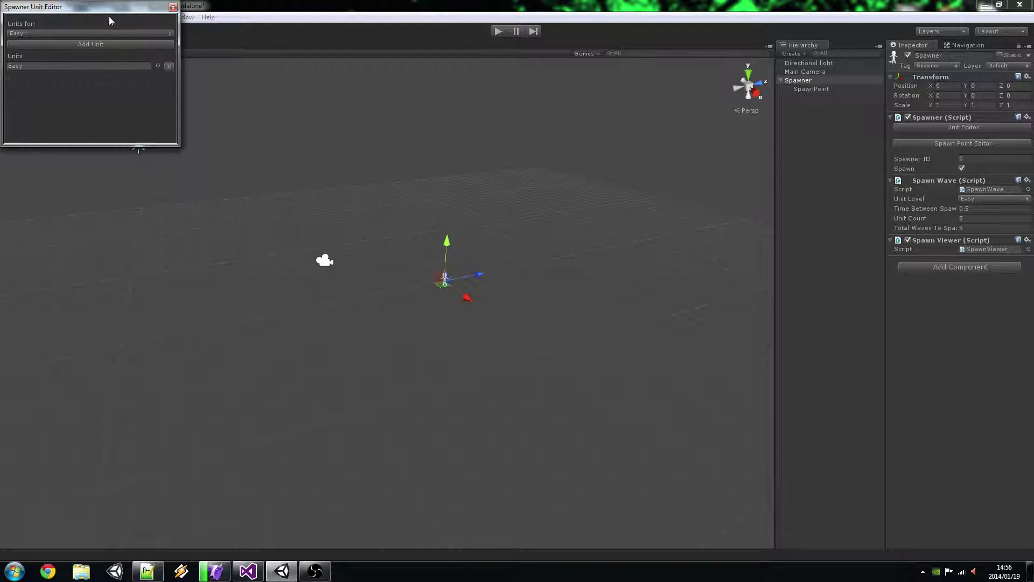
click(172, 8)
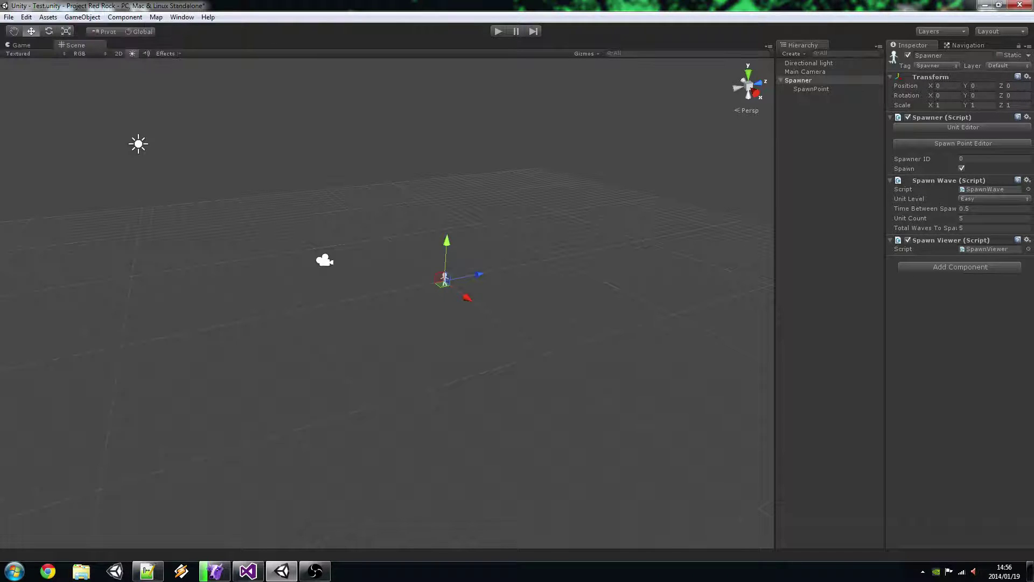
click(949, 144)
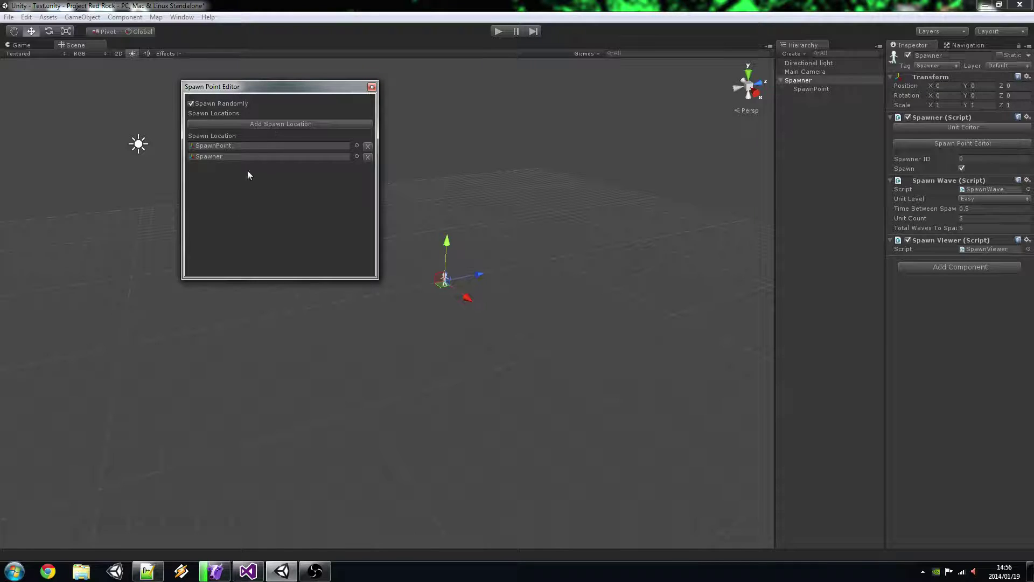
click(372, 87)
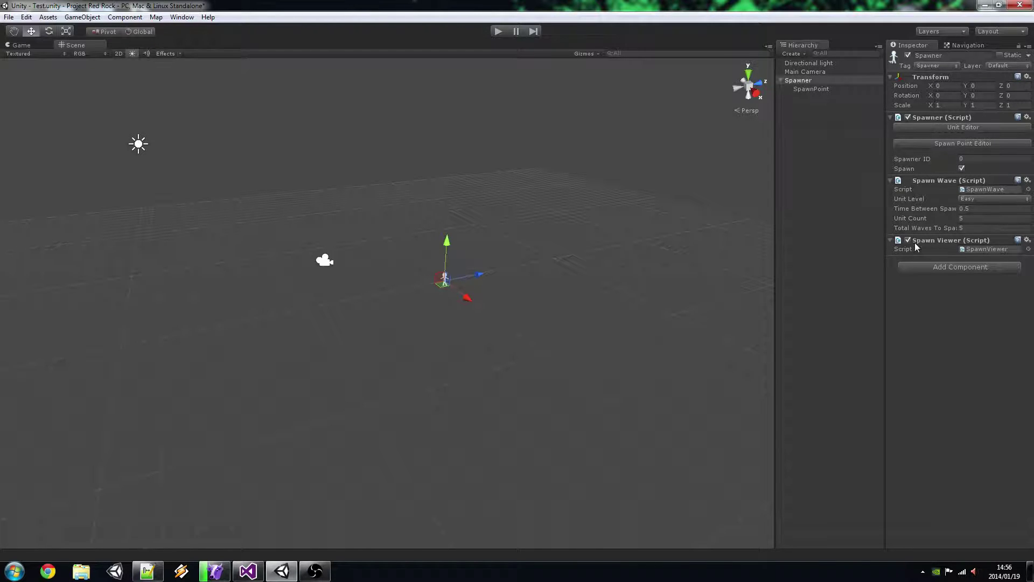
click(961, 170)
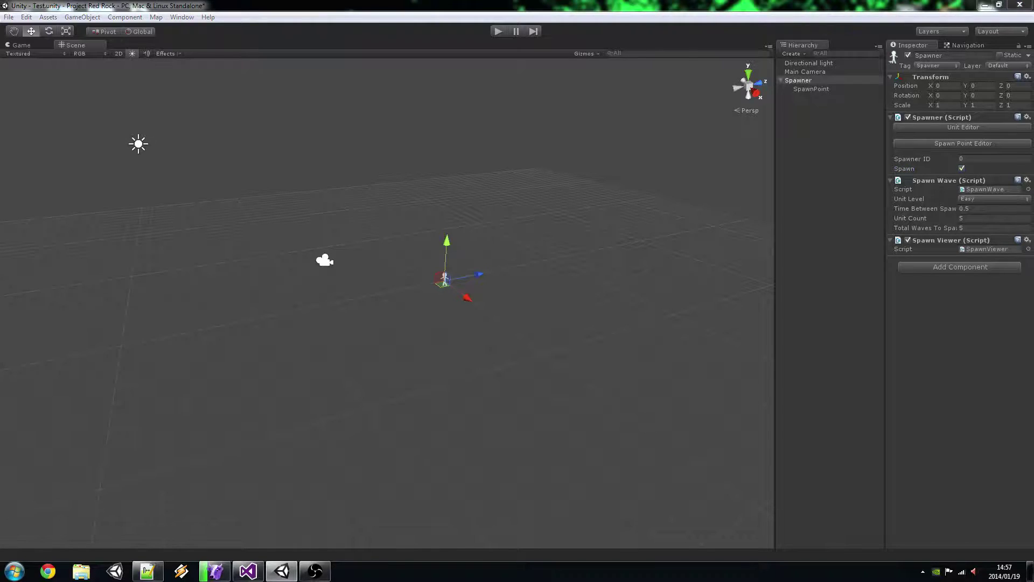
Step: Open the Project browser (Ctrl+5) and navigate to Spawner > Scripts > SpawnTypes
key(ctrl+5)
drag(790, 204, 706, 187)
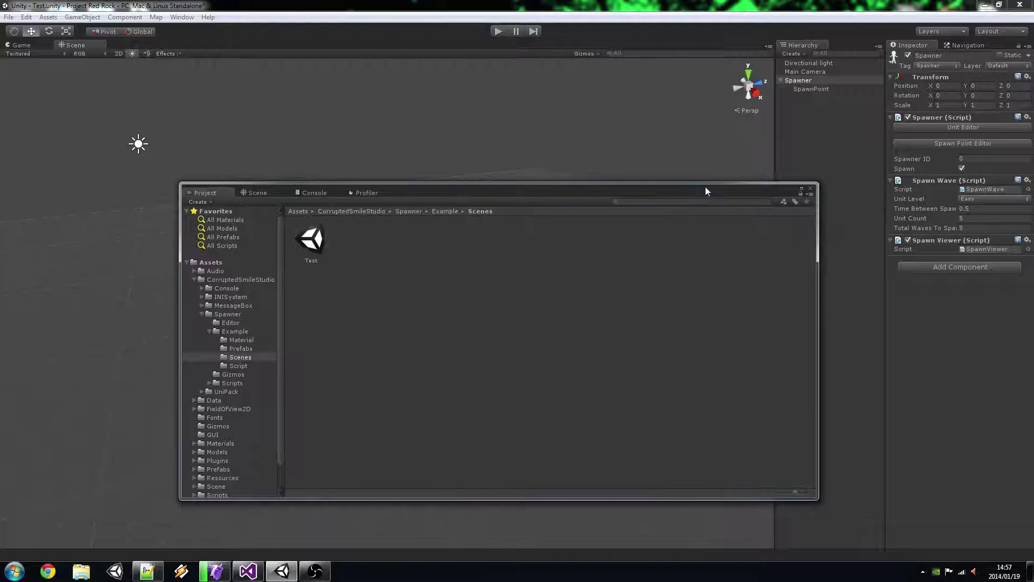
click(209, 331)
click(209, 331)
click(221, 348)
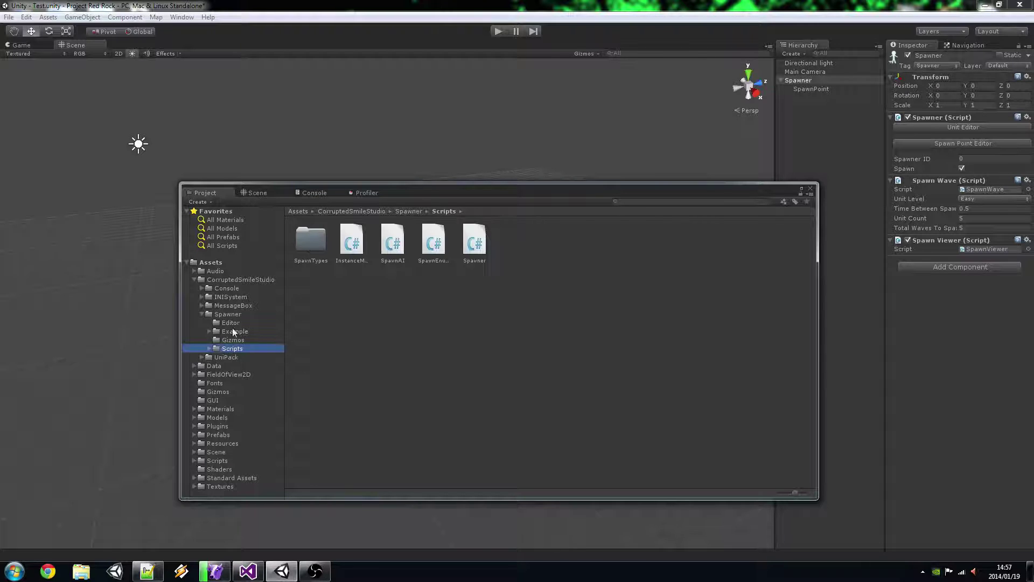
double_click(317, 251)
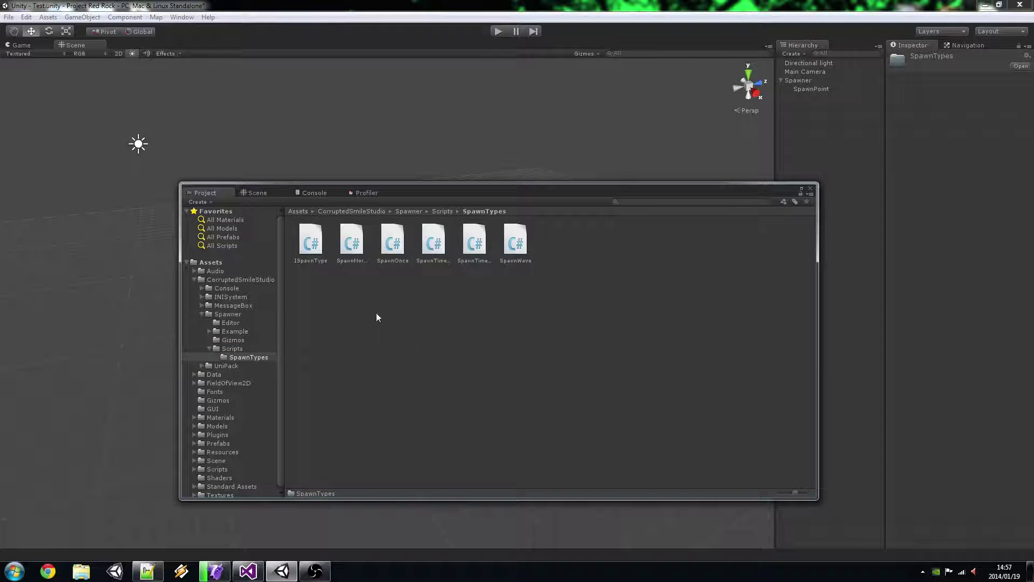
Step: Read the SpawnNormal, SpawnOnce, SpawnTimedWave, SpawnTimeSplitWave, SpawnWave and ISpawnType scripts
click(364, 254)
click(397, 253)
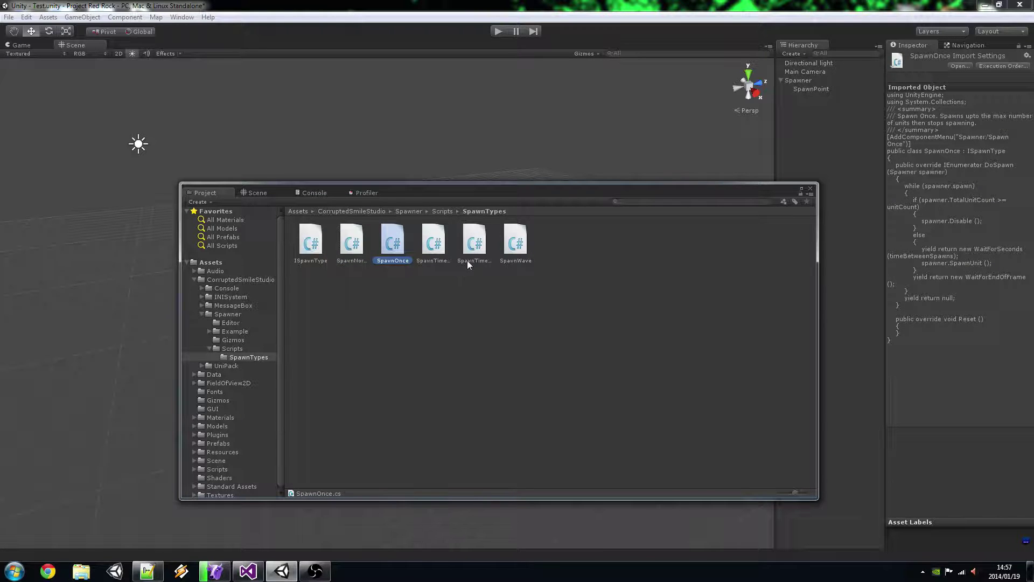
click(444, 244)
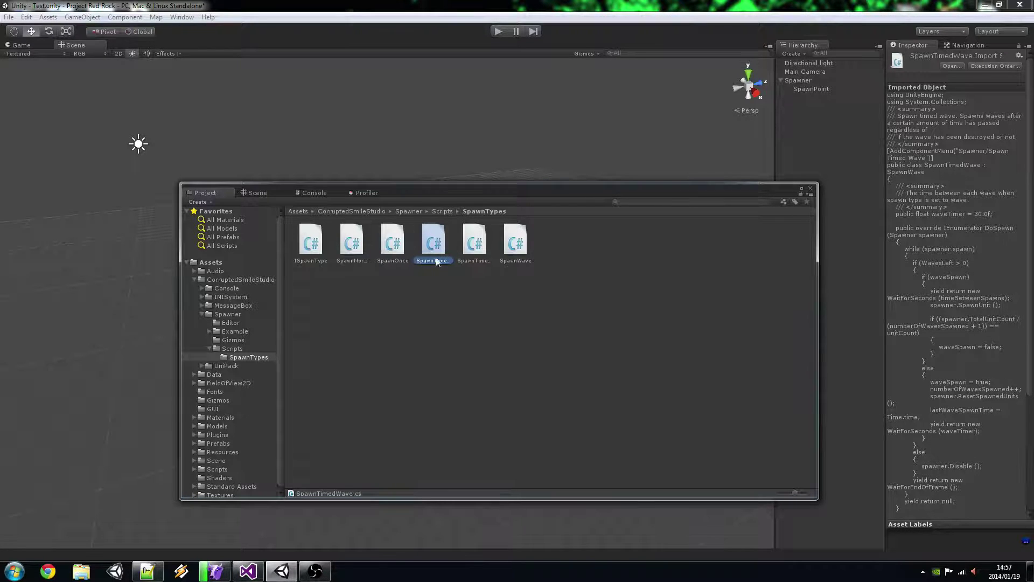
click(474, 245)
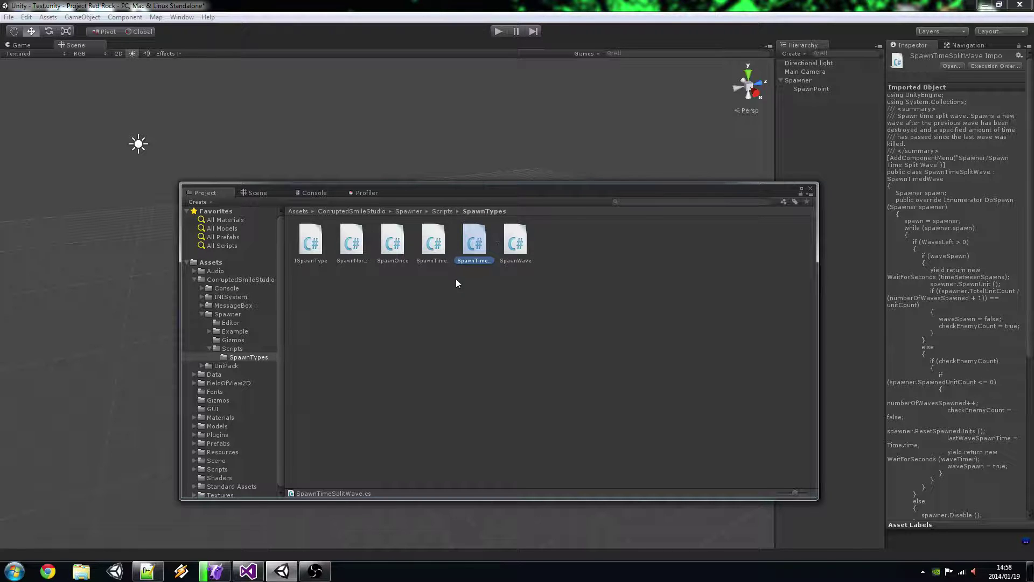
click(512, 251)
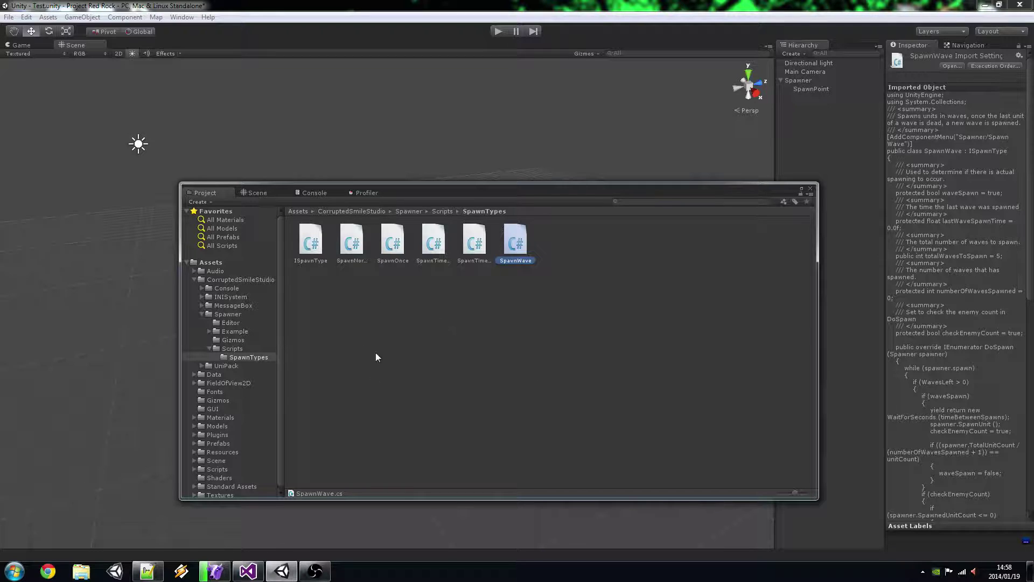
key(Home)
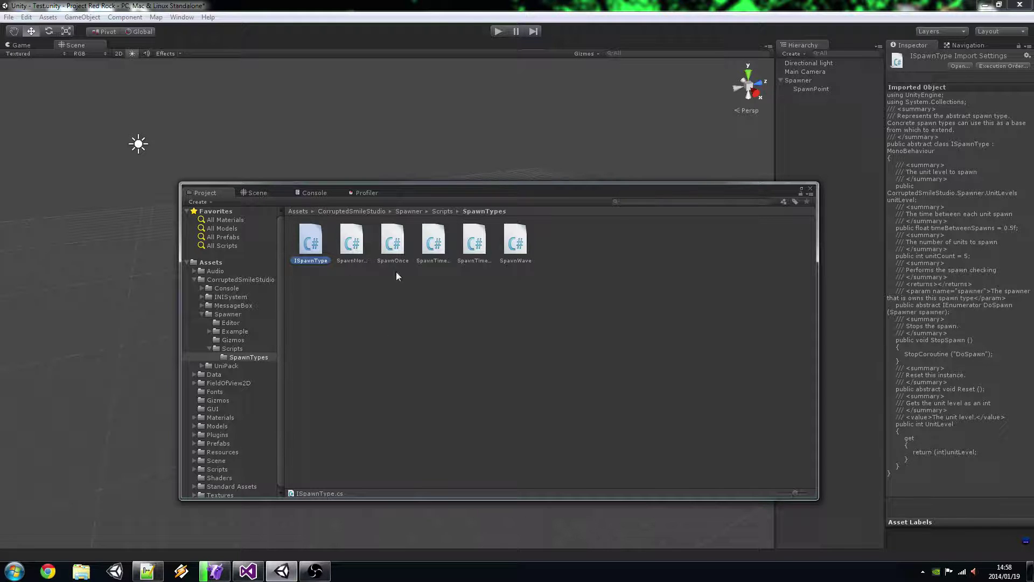
Step: Revisit SpawnNormal, SpawnTimedWave, SpawnTimeSplitWave and SpawnWave, then move the browser aside
click(357, 253)
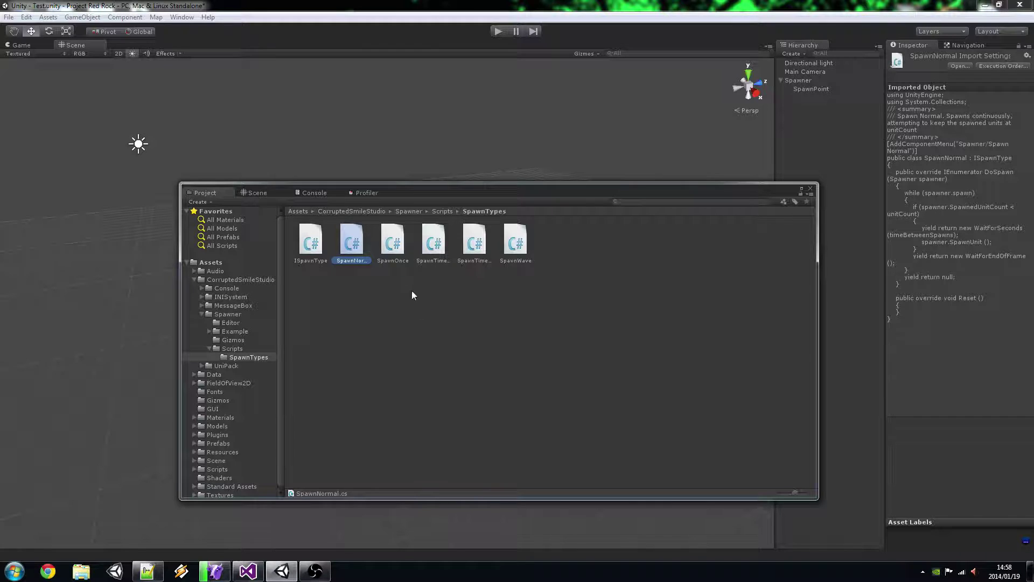
click(433, 242)
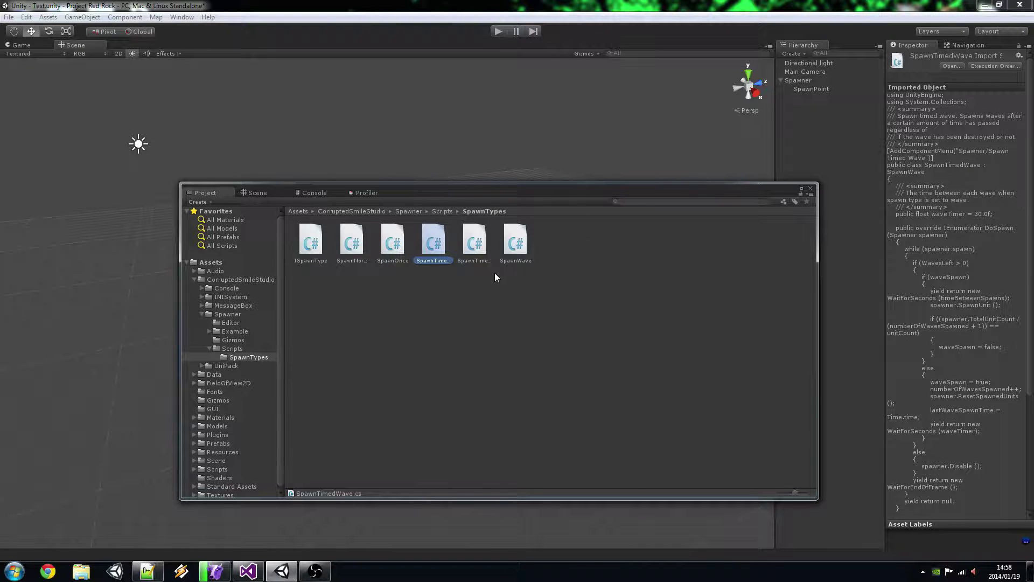
click(484, 260)
click(522, 250)
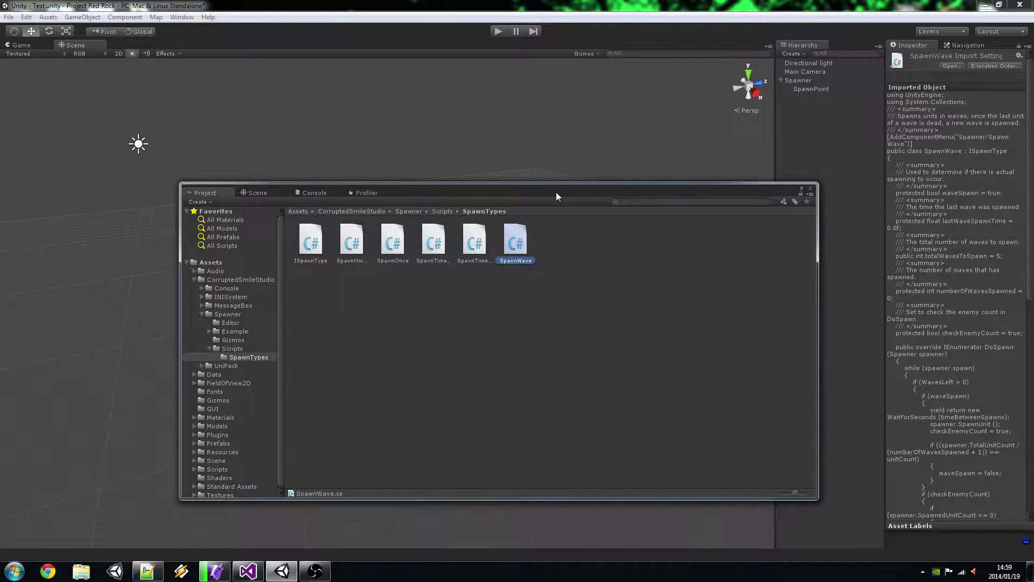
drag(555, 192, 0, 59)
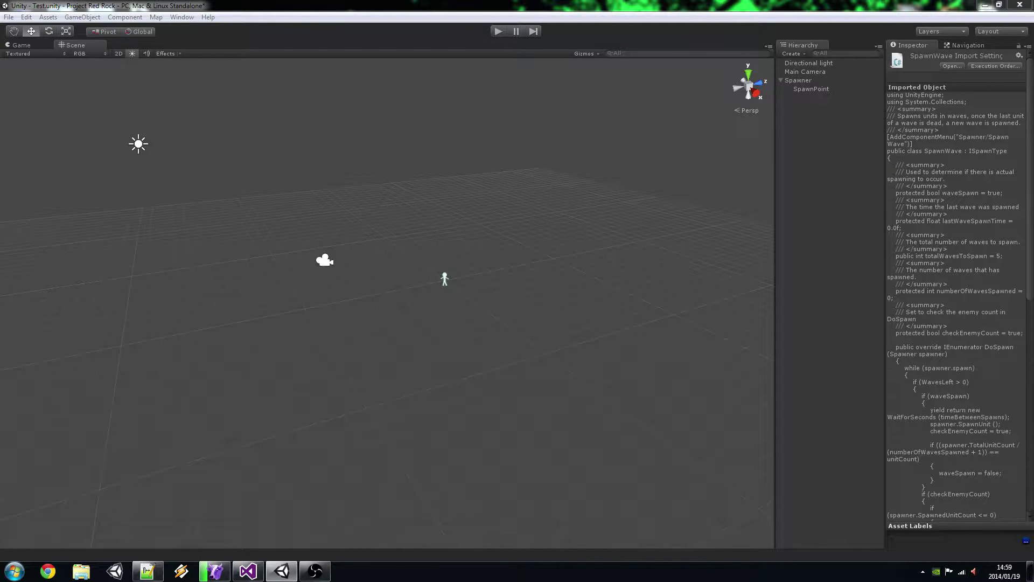
Step: Discard changes to load the BridgeStillWaters arena scene and select AISpawner
click(544, 306)
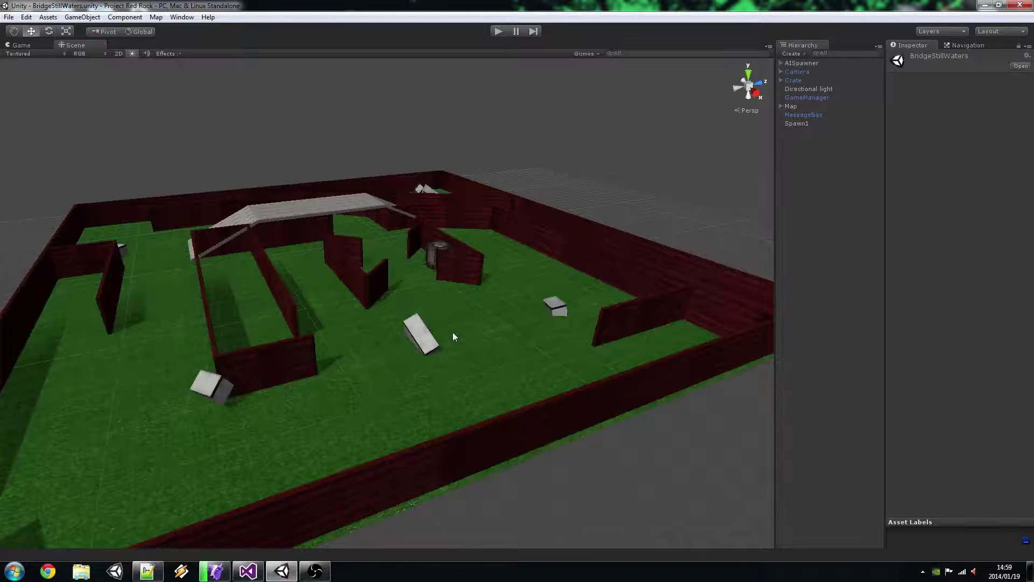
alt+drag(348, 351, 283, 345)
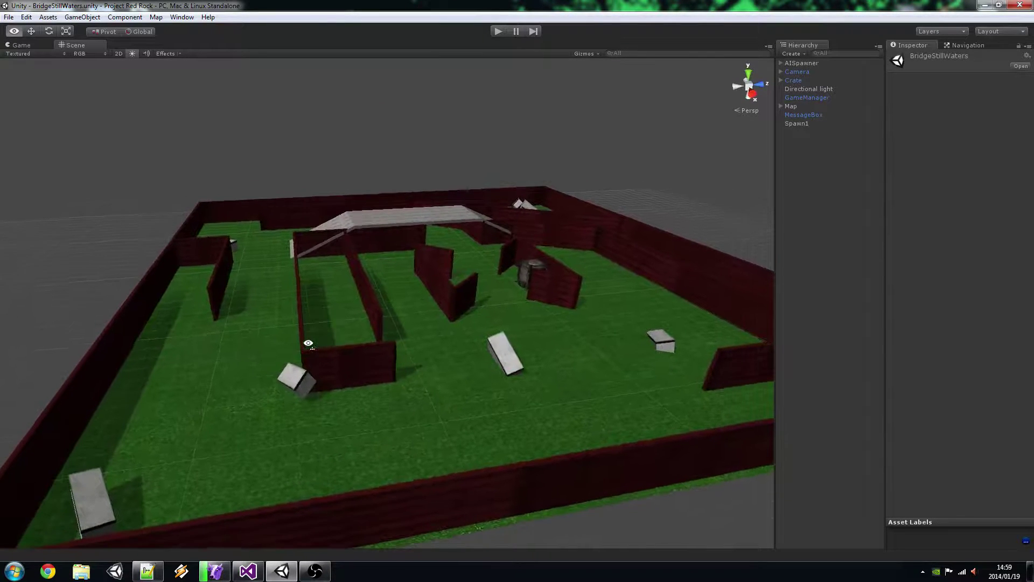
click(816, 63)
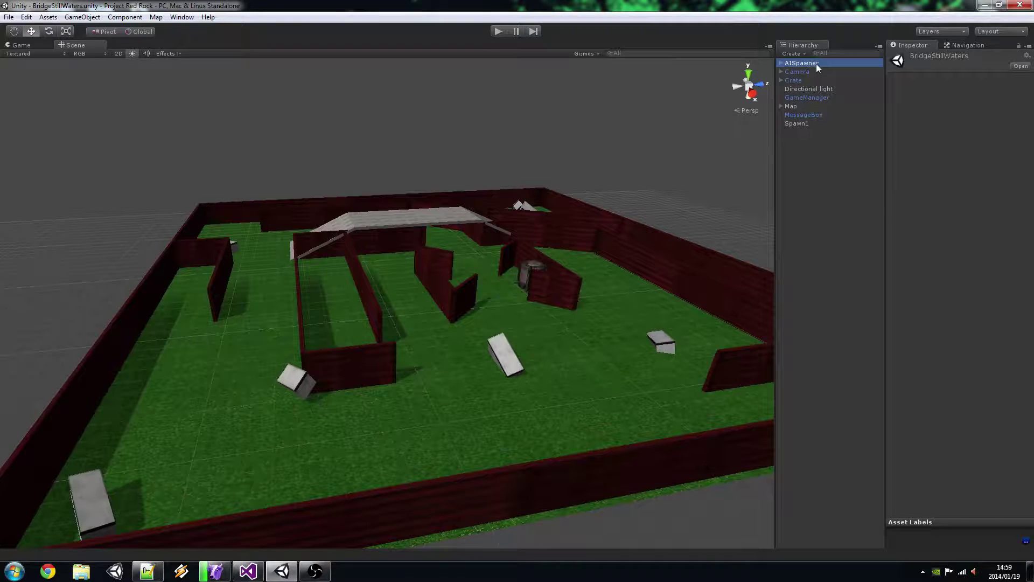
Step: Inspect AISpawner's spawn points SP1, SP3, SP8, SP4 and SP2, then collapse and reselect AISpawner
click(781, 63)
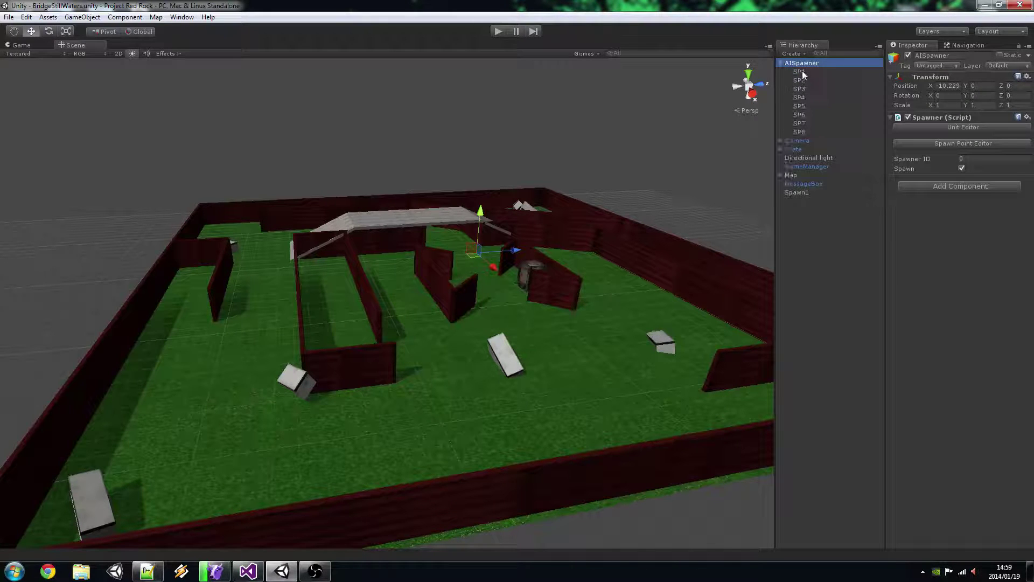
click(803, 72)
click(802, 88)
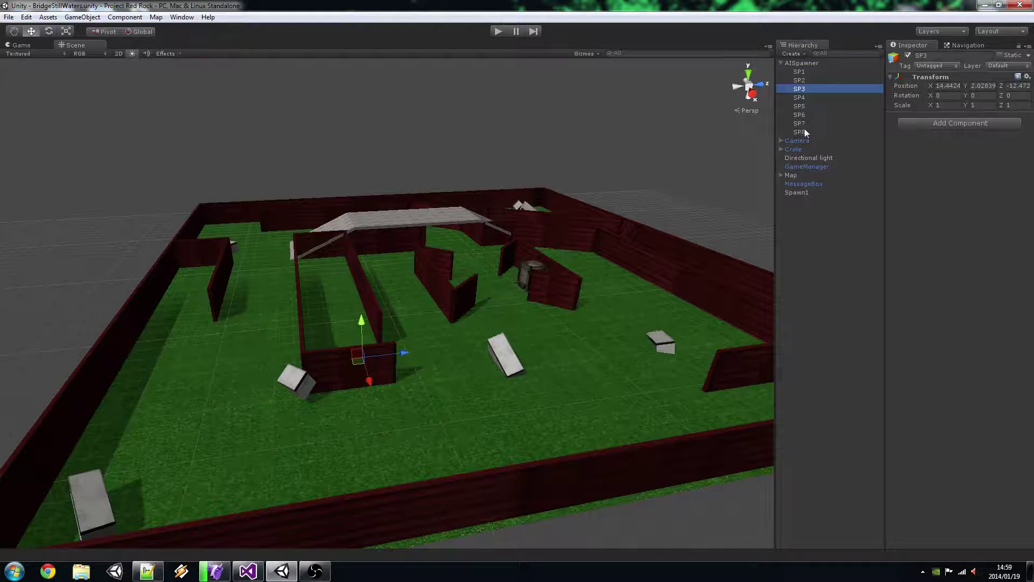
click(805, 132)
click(807, 98)
click(805, 80)
click(800, 71)
click(781, 63)
click(799, 63)
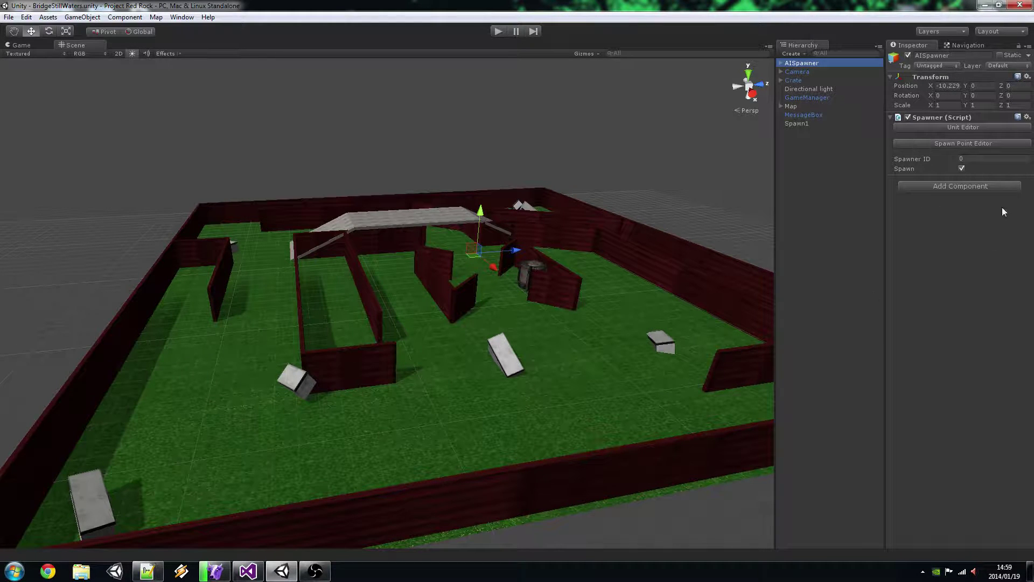
Step: Review the Unit Editor's difficulty levels and the Spawn Point Editor, closing both
click(925, 127)
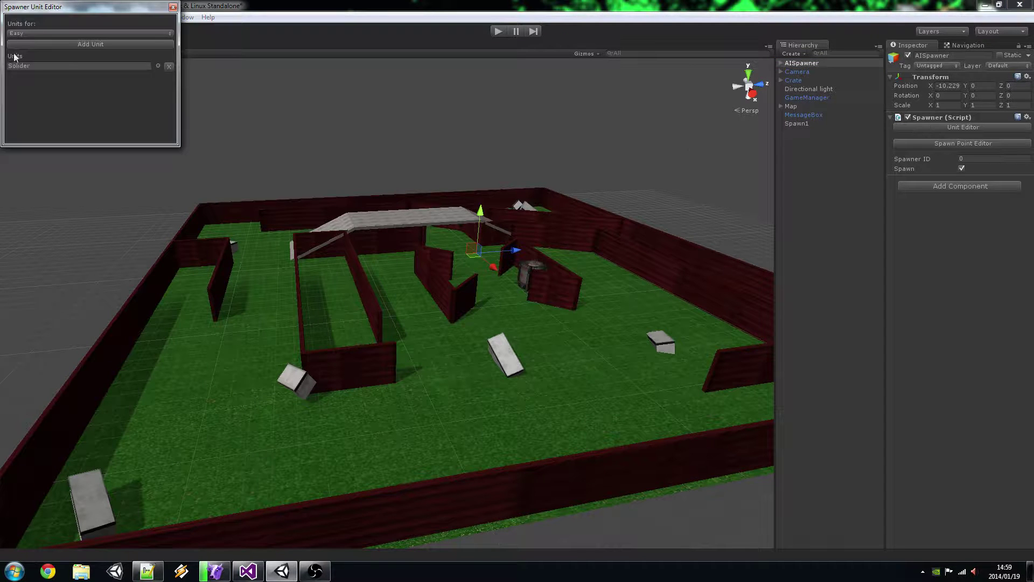
click(63, 34)
click(147, 9)
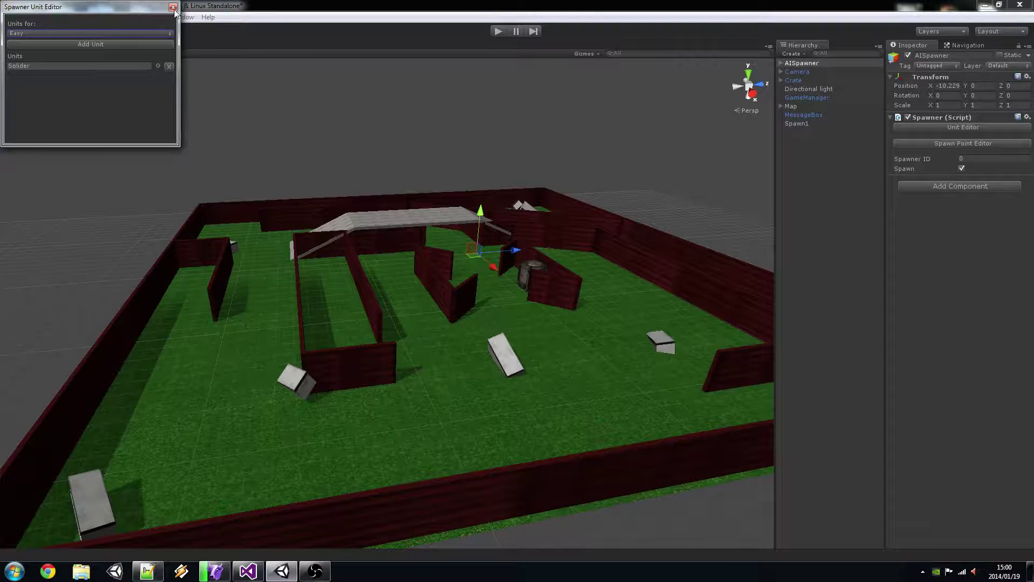
click(172, 7)
click(961, 143)
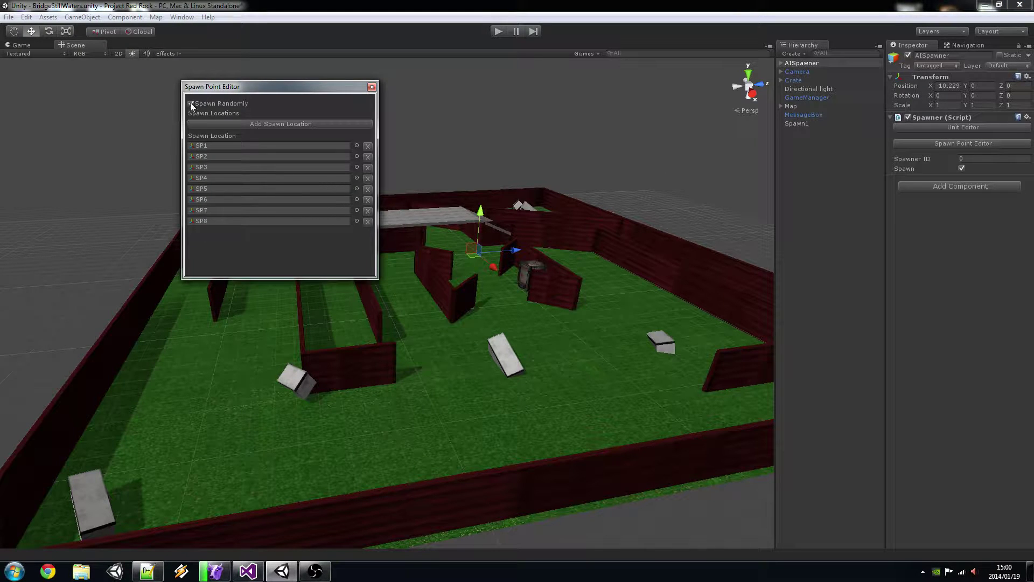
click(372, 87)
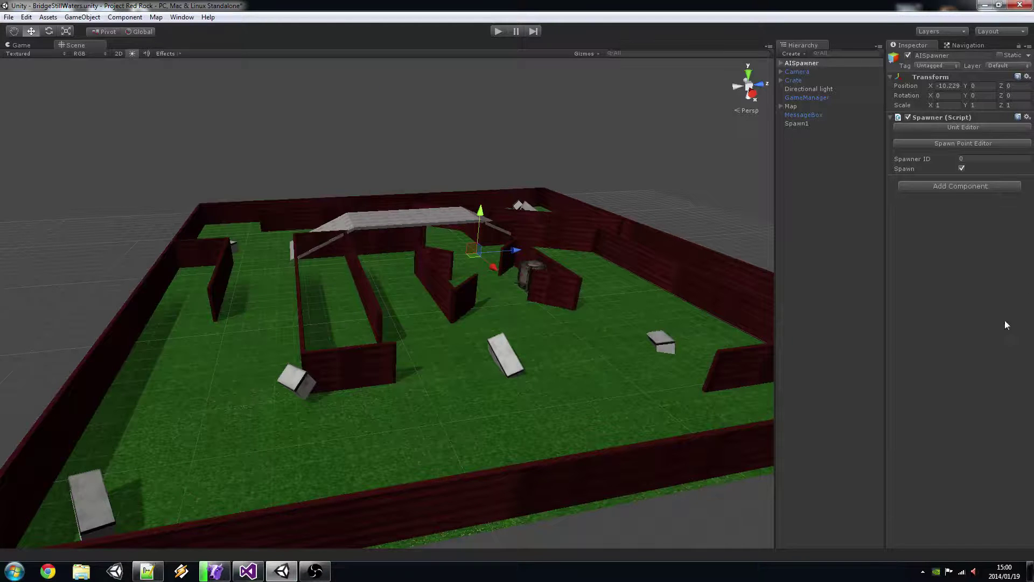
Step: Browse the Spawner category in AISpawner's Add Component list
click(962, 169)
click(952, 189)
click(929, 327)
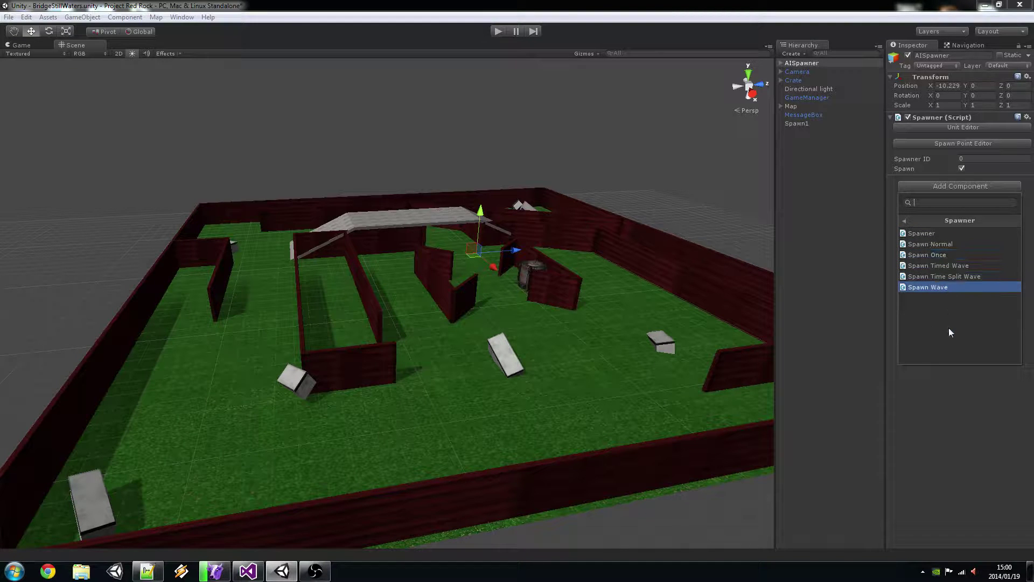
Step: Add Spawn Time Split Wave with Unit Count 8, Total Waves 10, Wave Timer 60, Time Between Spawns 0.1
click(962, 277)
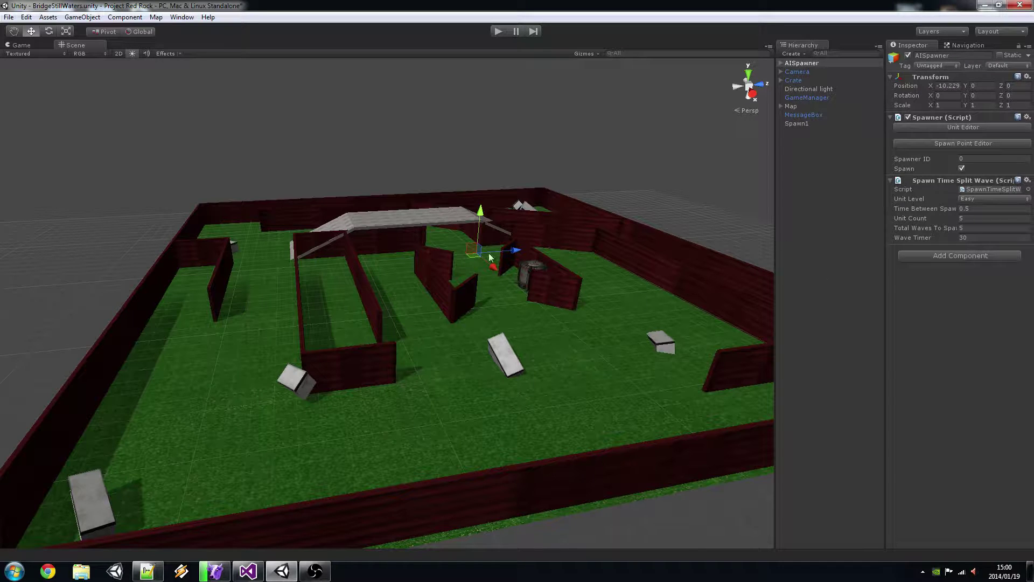
click(981, 217)
text(8)
click(976, 228)
text(10)
click(981, 239)
text(60)
click(971, 209)
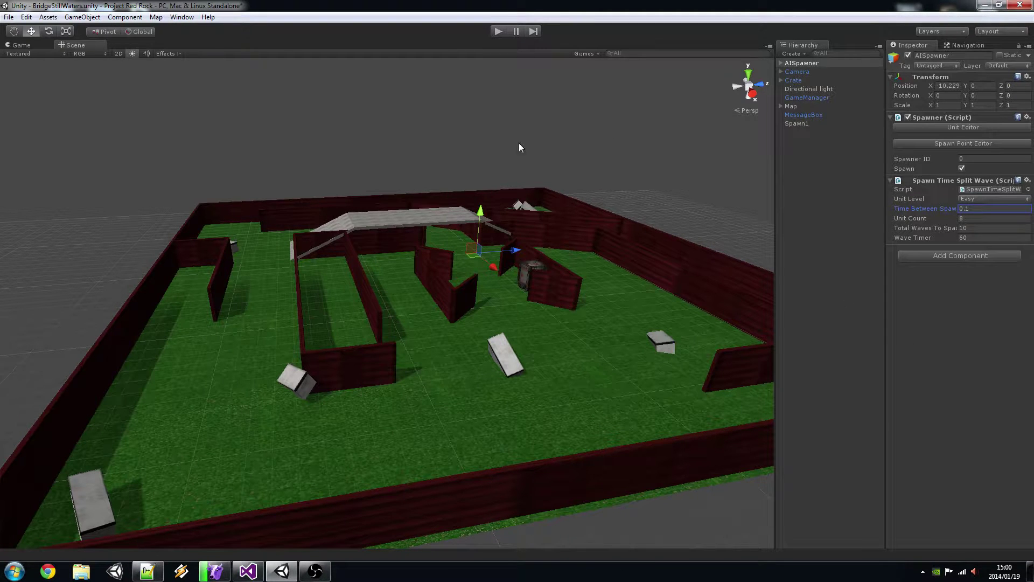
key(Return)
click(498, 31)
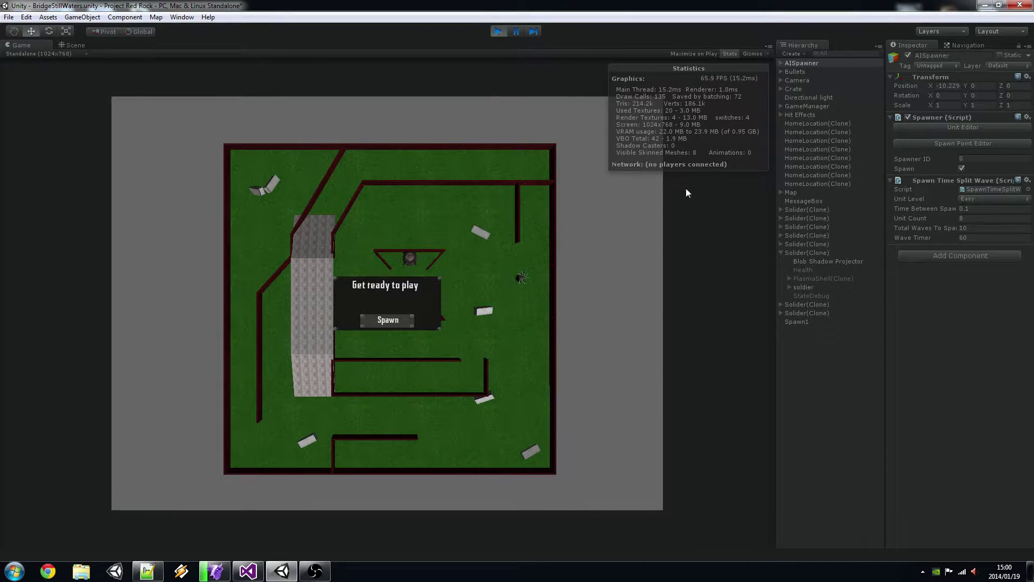
click(497, 30)
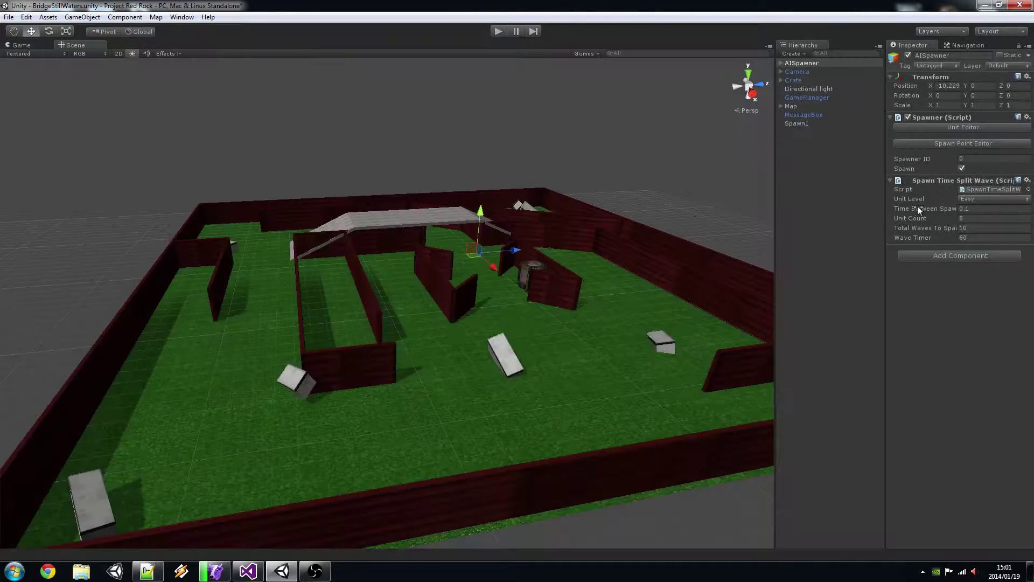
Step: Tick Spawn Randomly in the Spawn Point Editor, then start play mode
click(921, 143)
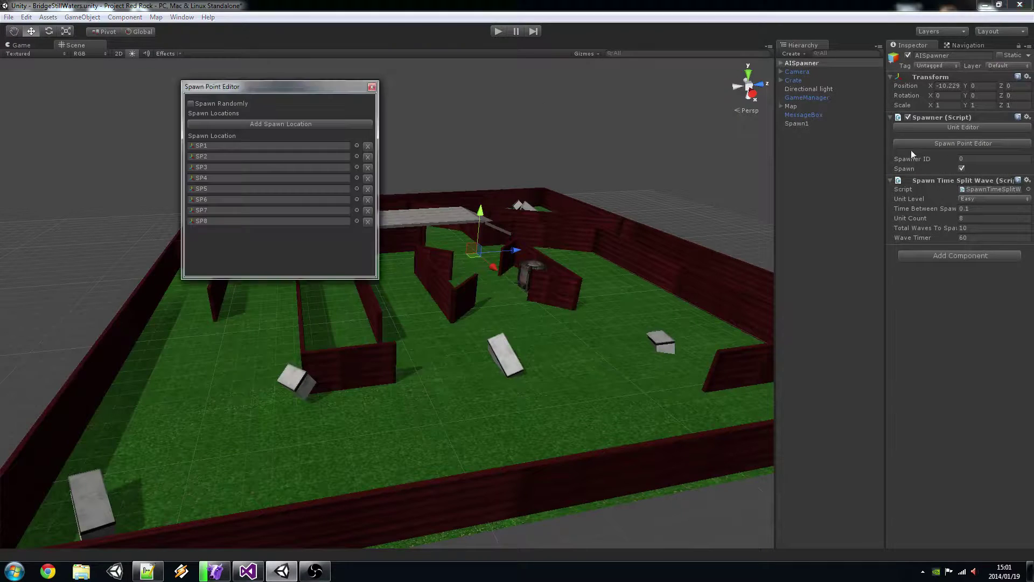
click(191, 104)
click(372, 88)
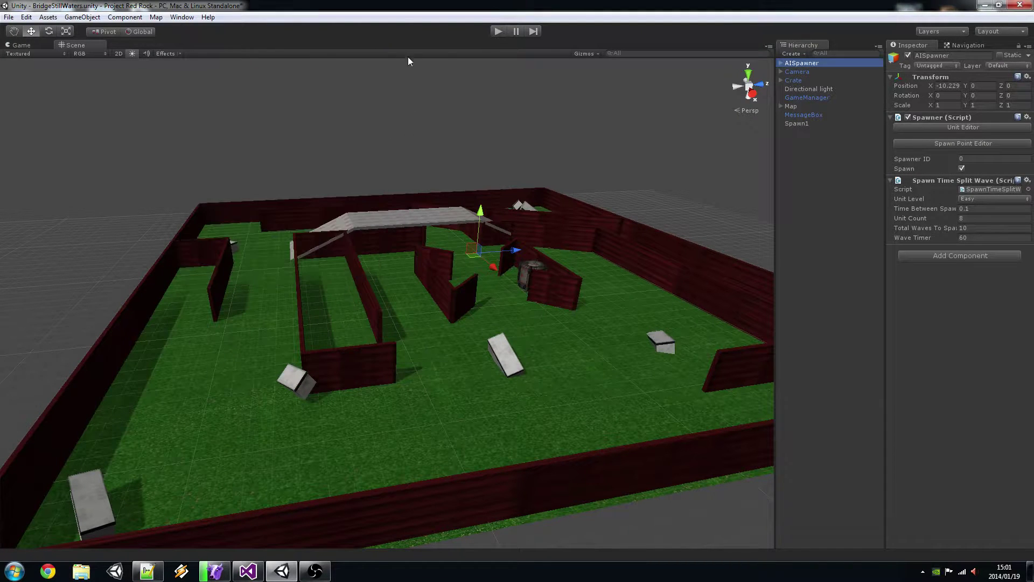
click(496, 31)
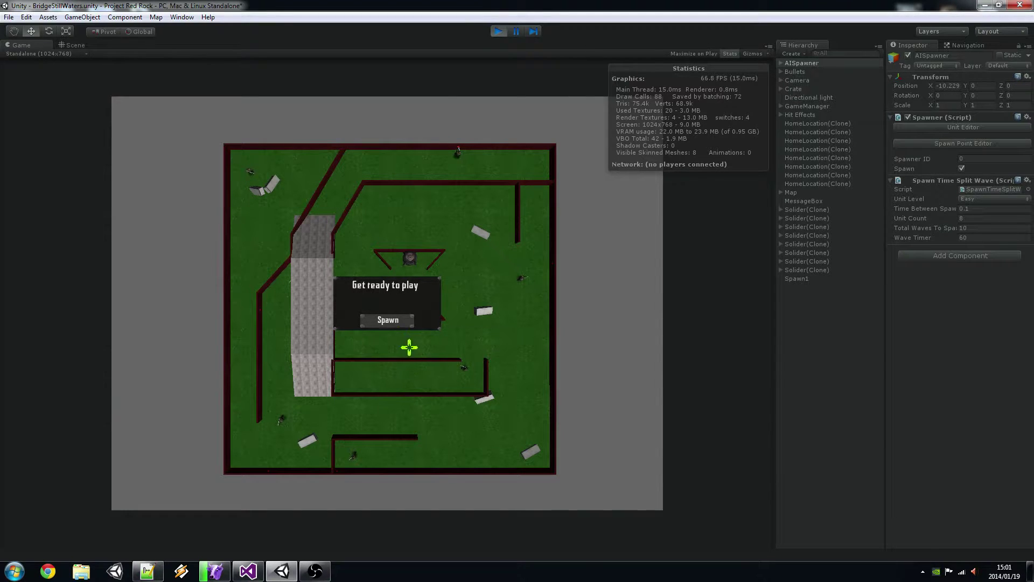
Step: Spawn the player, move with WASD and shoot at two soldiers, then stop play mode
click(387, 316)
key(d)
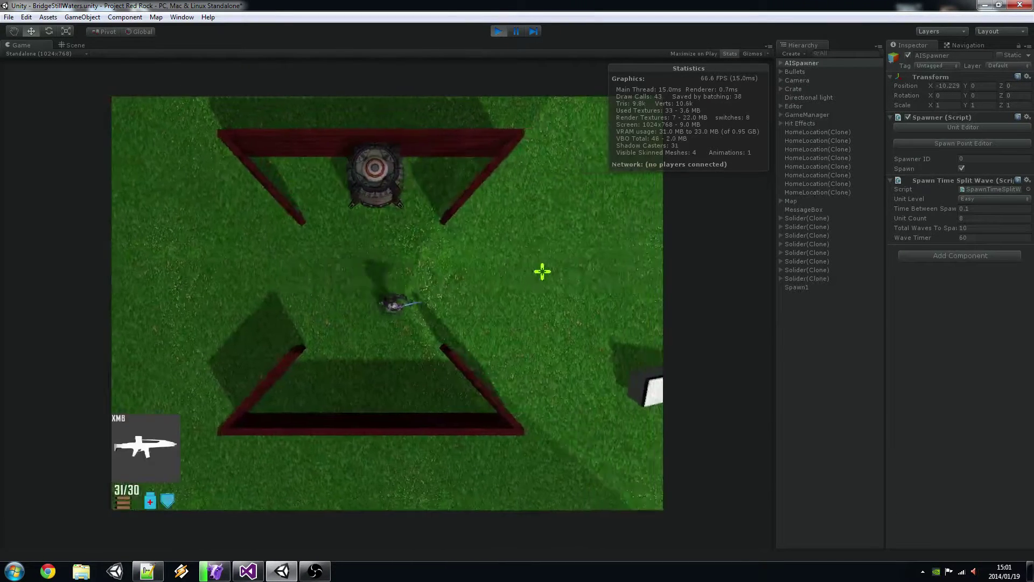
key(w)
drag(598, 288, 610, 305)
key(a)
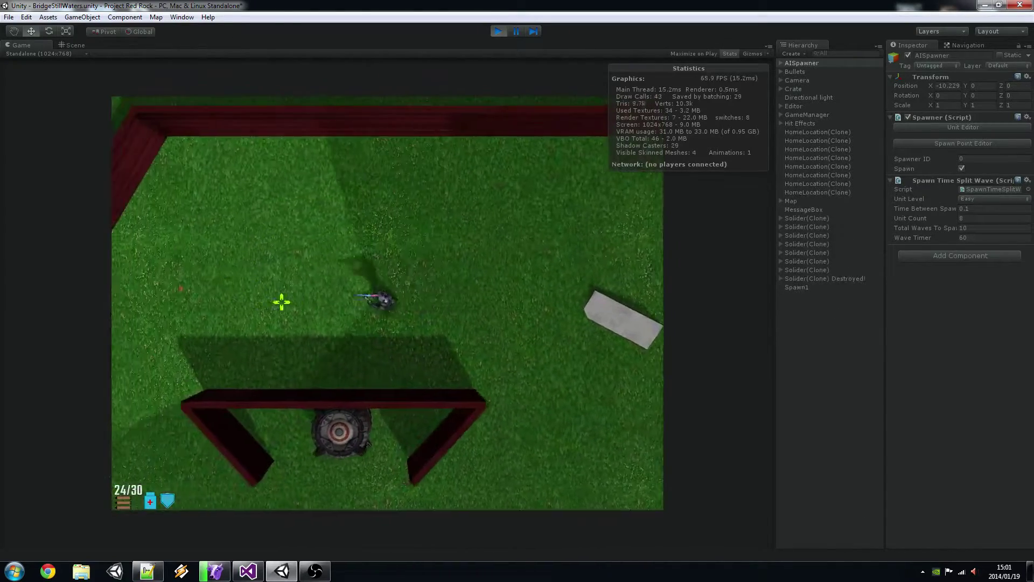
key(s)
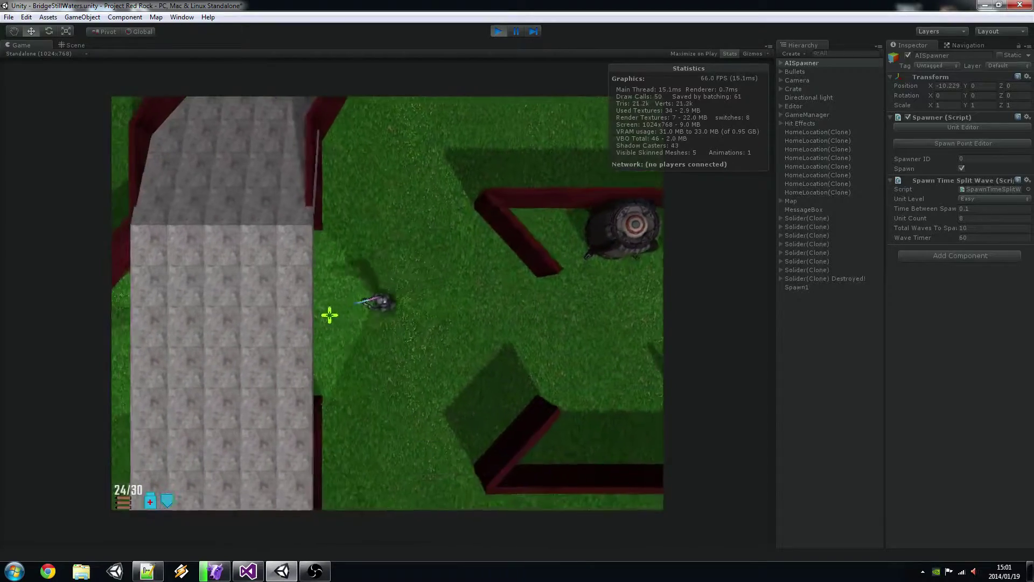
key(a)
drag(250, 309, 248, 307)
key(d)
key(s)
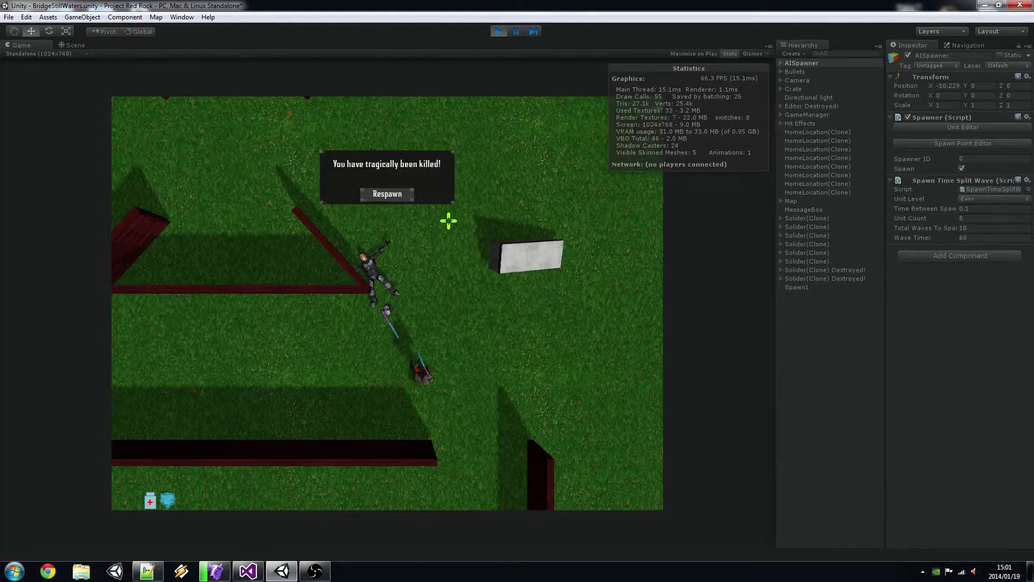
click(500, 31)
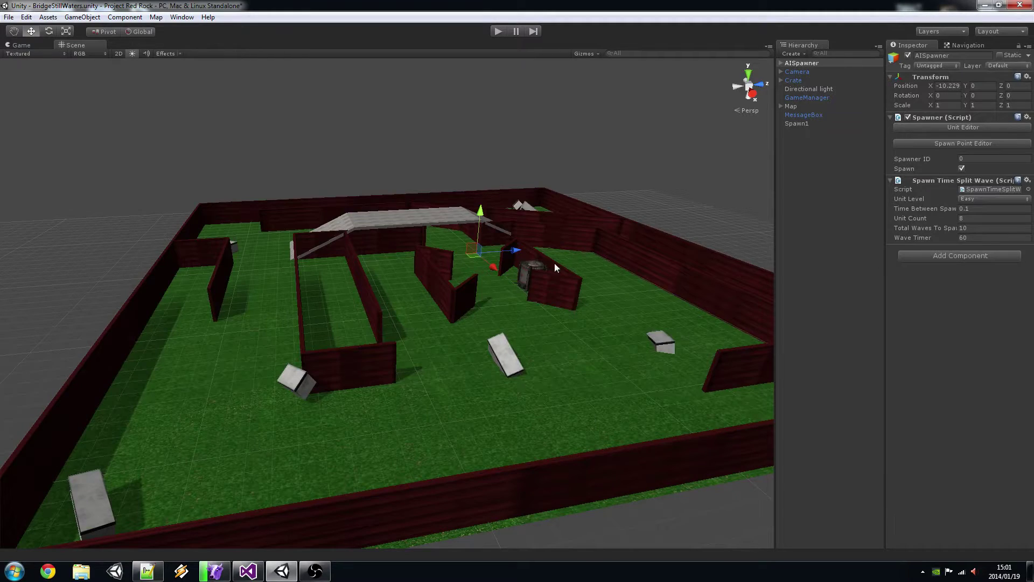
Step: Orbit the Scene view to see the arena from another angle
alt+drag(541, 268, 485, 264)
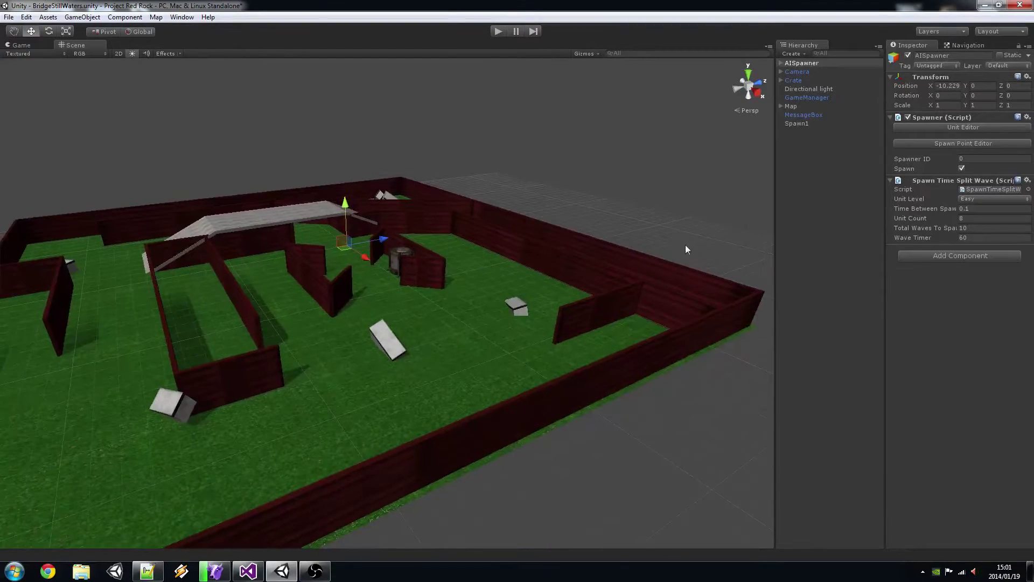